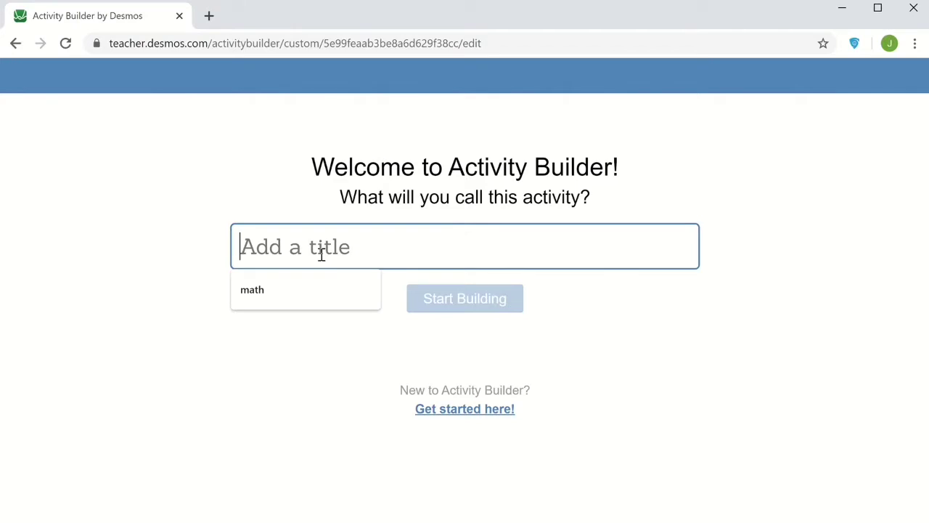
# Step: Title the new activity "Transformations" and start building it
pyautogui.write('Trans')
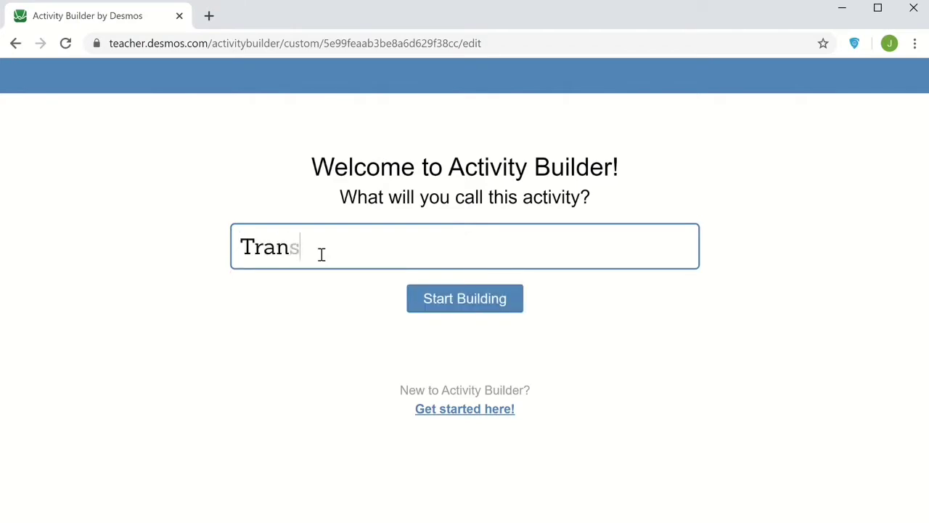
pyautogui.write('formations')
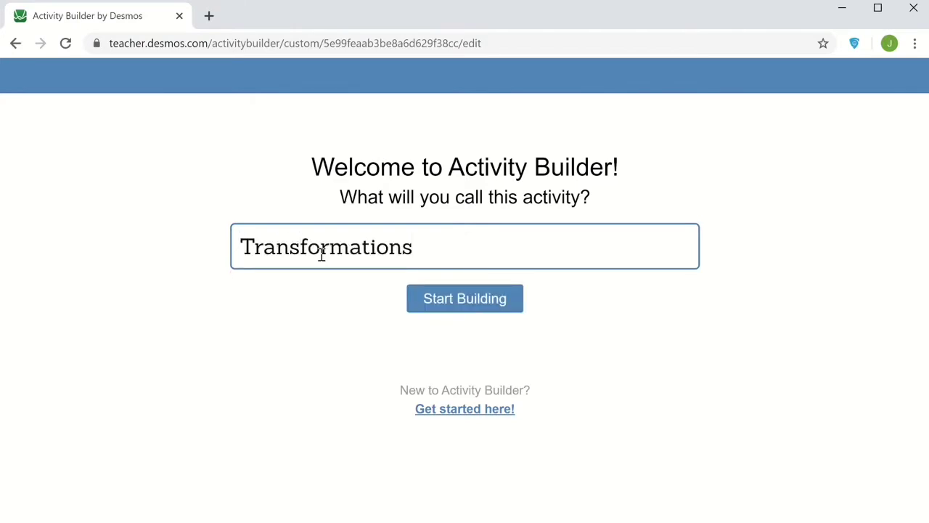
pyautogui.click(469, 300)
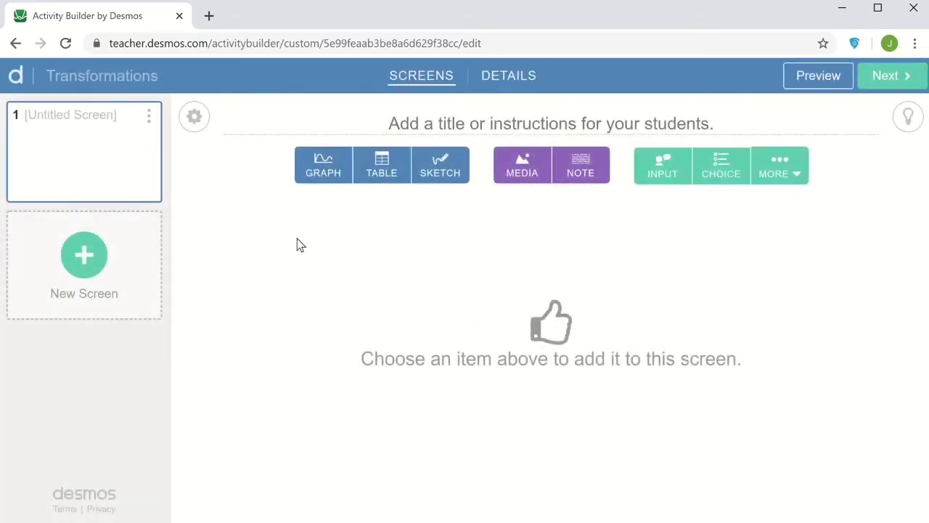
# Step: Add a graph, a note and an input to screen 1, with the input set to Math
pyautogui.click(334, 170)
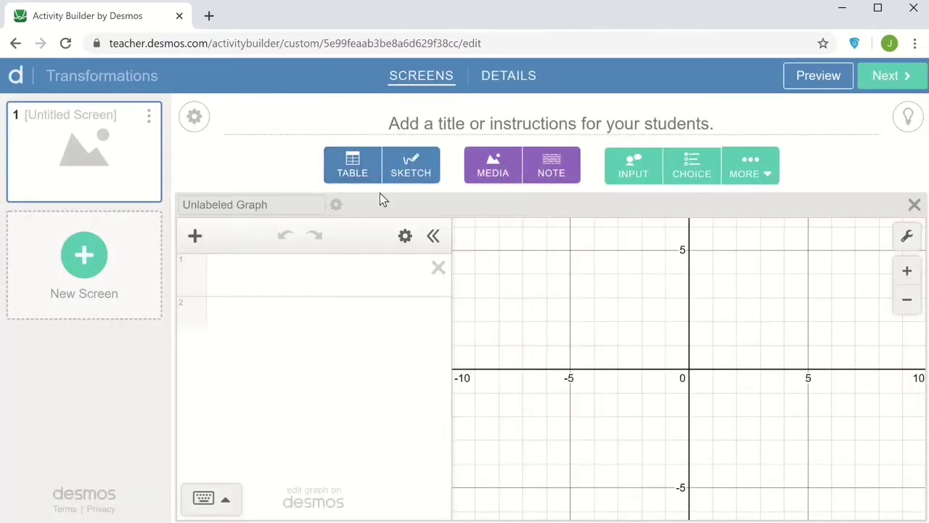
pyautogui.click(559, 174)
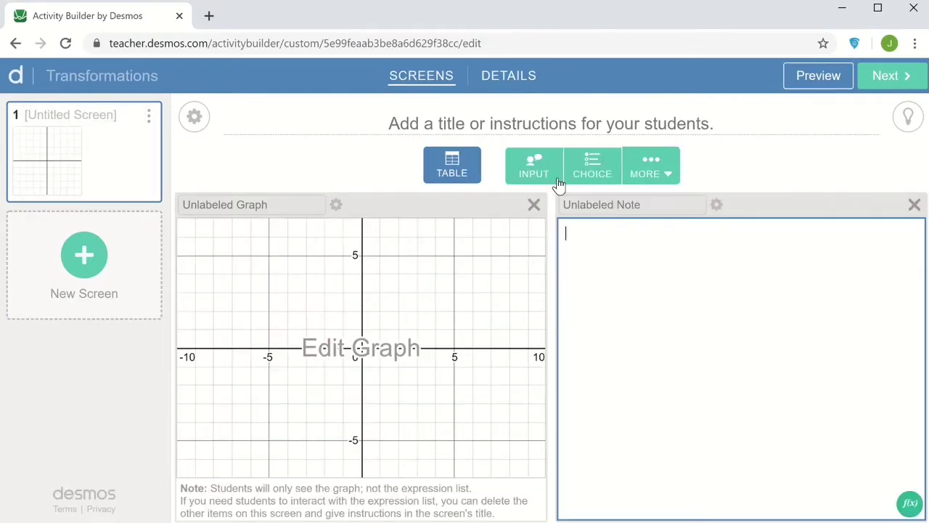
pyautogui.click(534, 168)
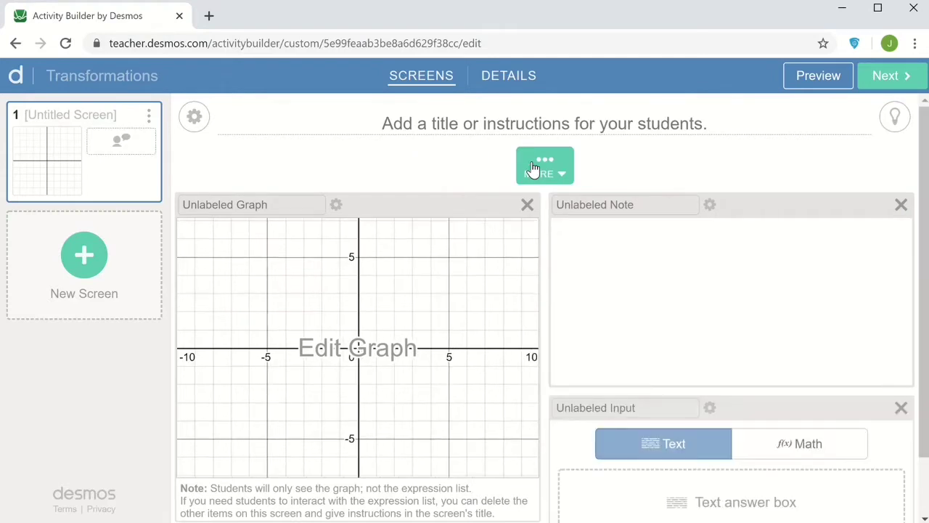
pyautogui.click(826, 452)
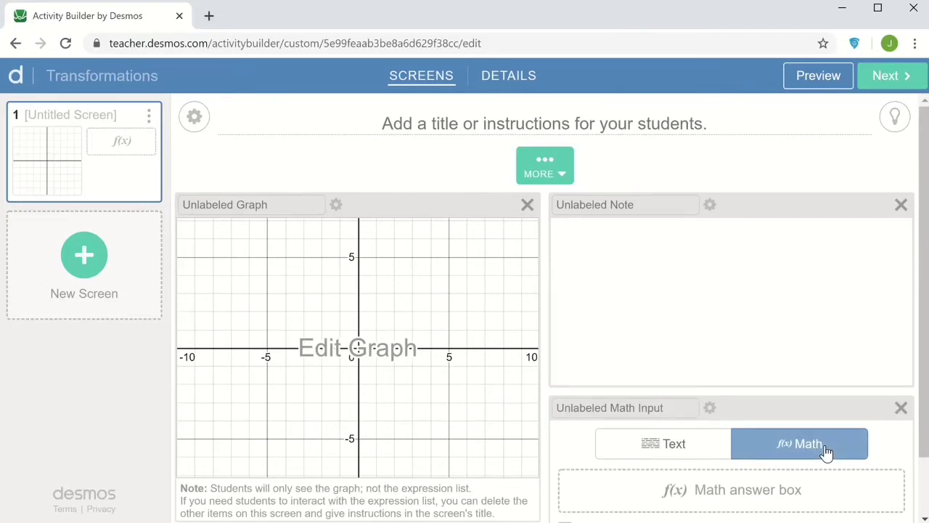
# Step: Begin the note with "The function g(x) is formed by translating the function", entering g(x) as a math expression
pyautogui.click(766, 244)
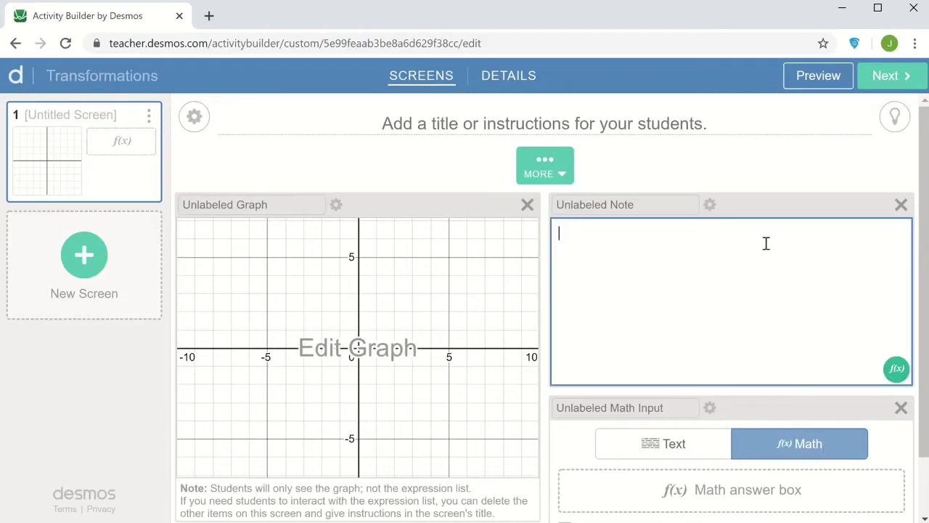
pyautogui.write('The function')
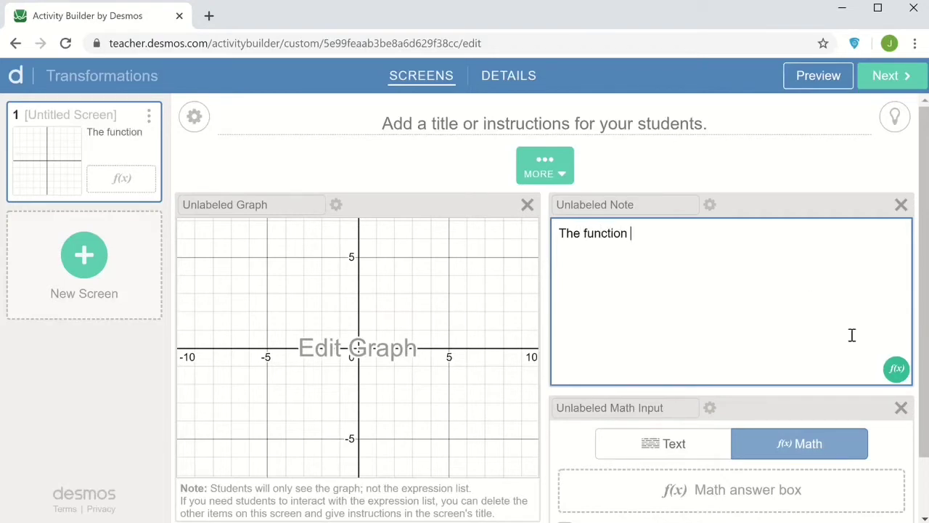
pyautogui.click(897, 370)
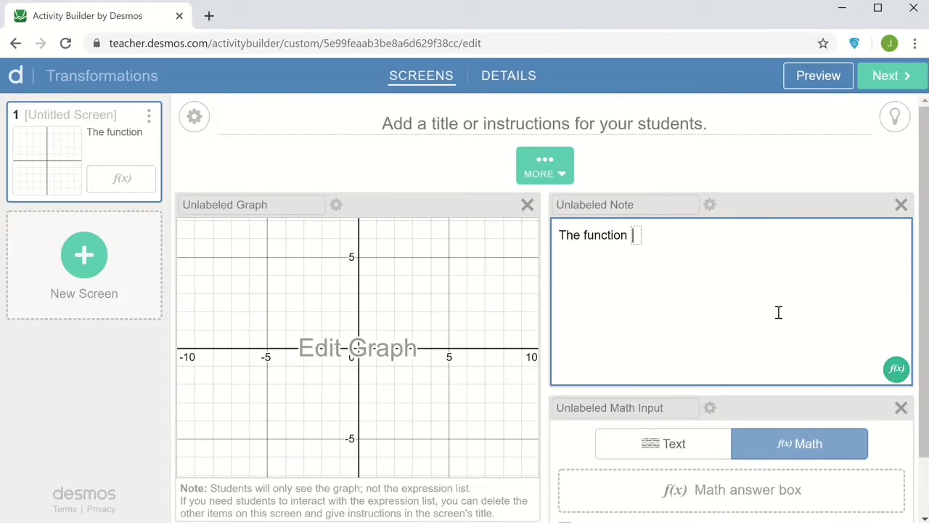
pyautogui.write('g(')
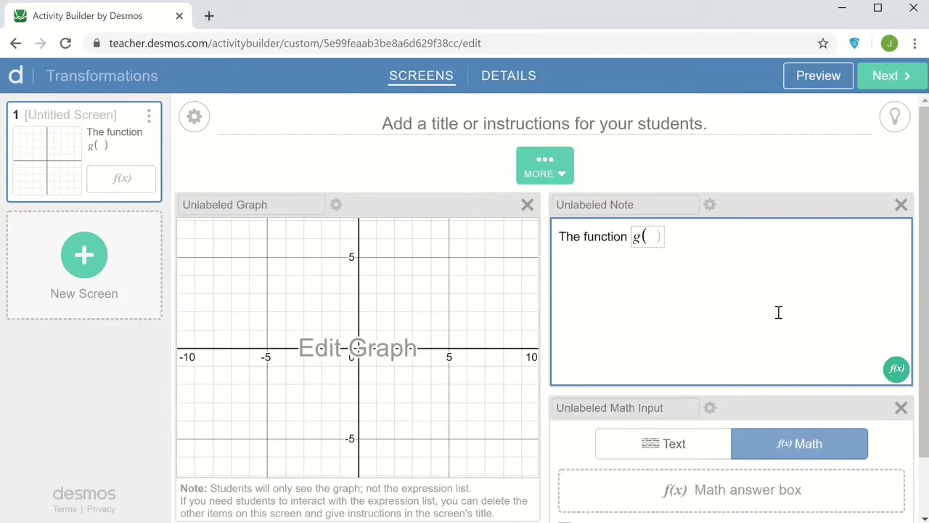
pyautogui.write('x)')
pyautogui.press('Right')
pyautogui.write('is formed ')
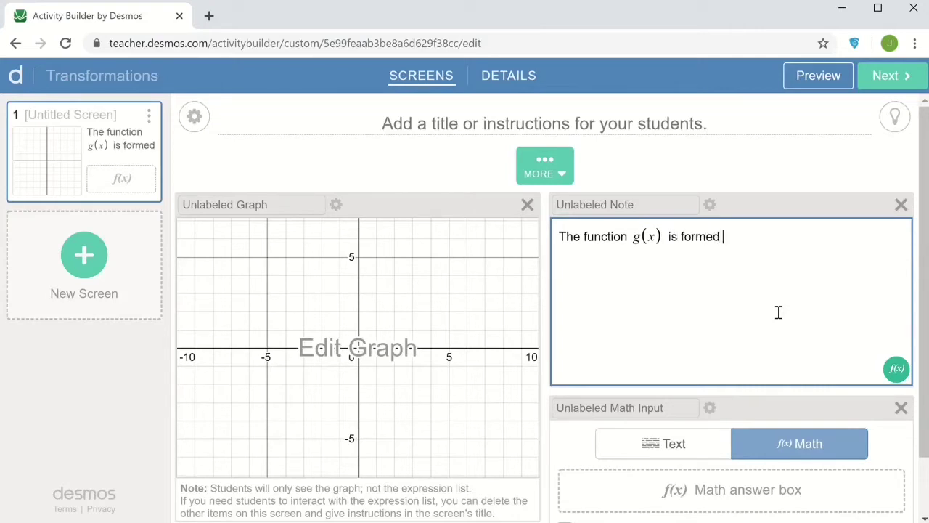
pyautogui.write('by translating the function')
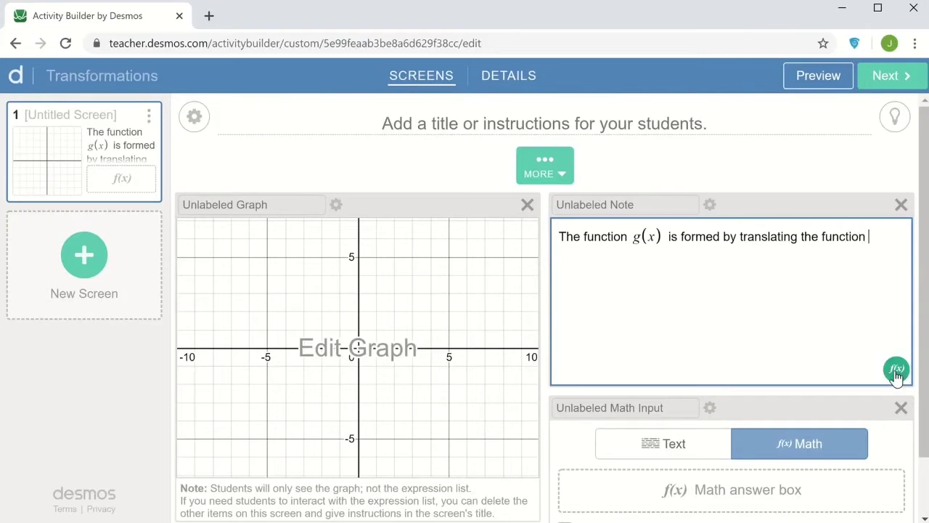
# Step: Complete the note's sentence with the math expression f(x) = |x| followed by "right 3 units and up 1 unit."
pyautogui.click(897, 370)
pyautogui.write('f')
pyautogui.write('(x) ')
pyautogui.write('=|x|')
pyautogui.press('Right')
pyautogui.write('right')
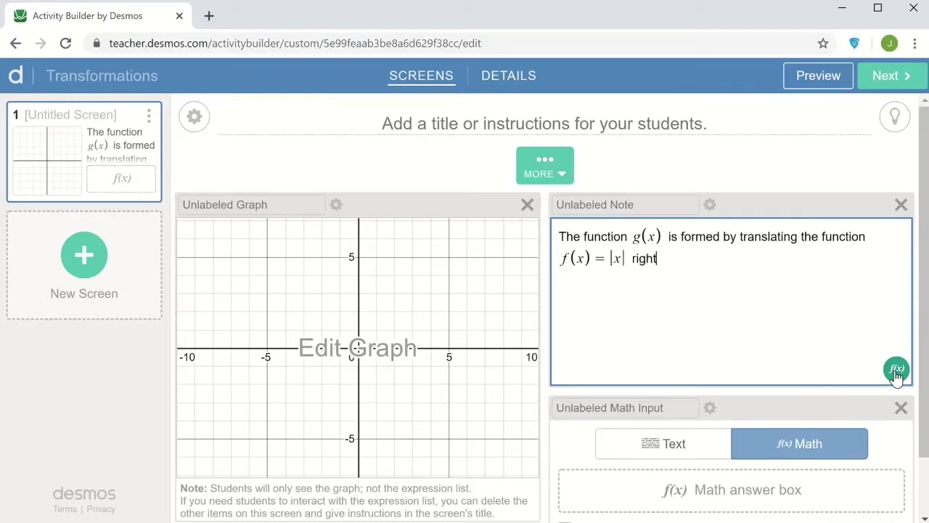
pyautogui.write(' 3 units and up')
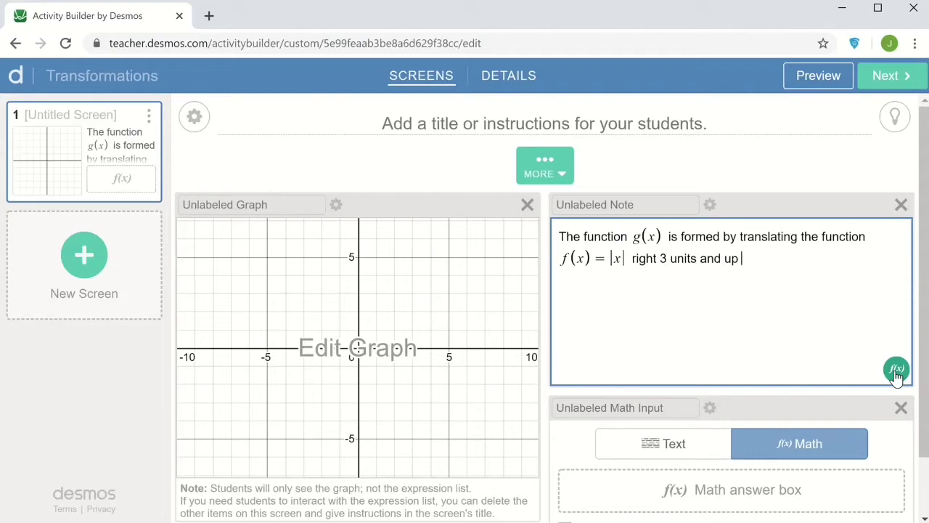
pyautogui.write(' 1 unit.')
# Step: Add a second paragraph to the note, "Enter the formula for the g(x) function.", with g(x) as a math expression
pyautogui.press('Return')
pyautogui.write('Enter the formula for the')
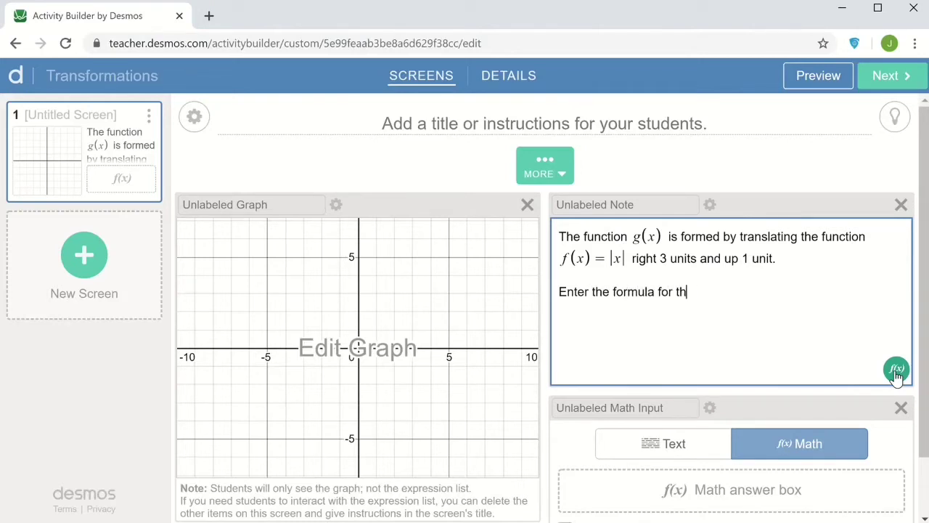
pyautogui.click(896, 372)
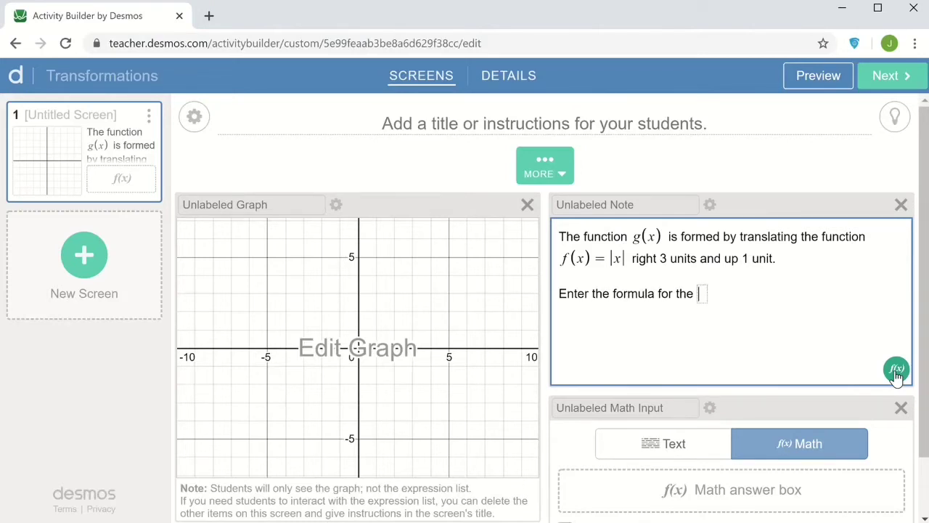
pyautogui.write('g(')
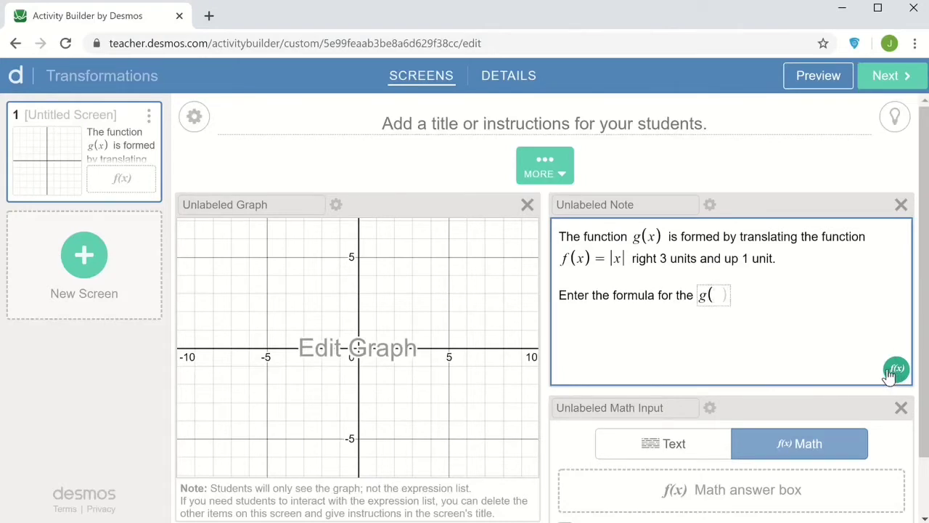
pyautogui.write('x')
pyautogui.press('Right')
pyautogui.press('Right')
pyautogui.write('function.')
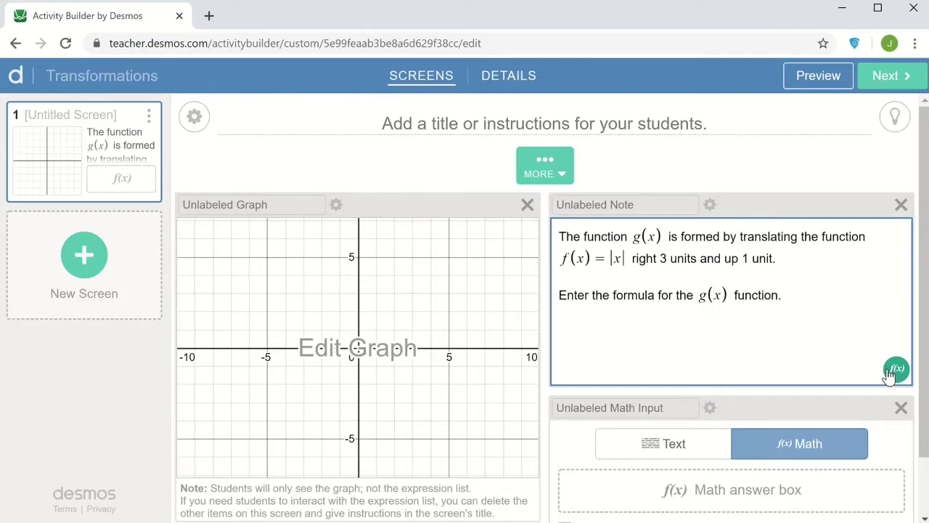
# Step: Label the graph component "graph1" and the math input component "input1"
pyautogui.click(260, 205)
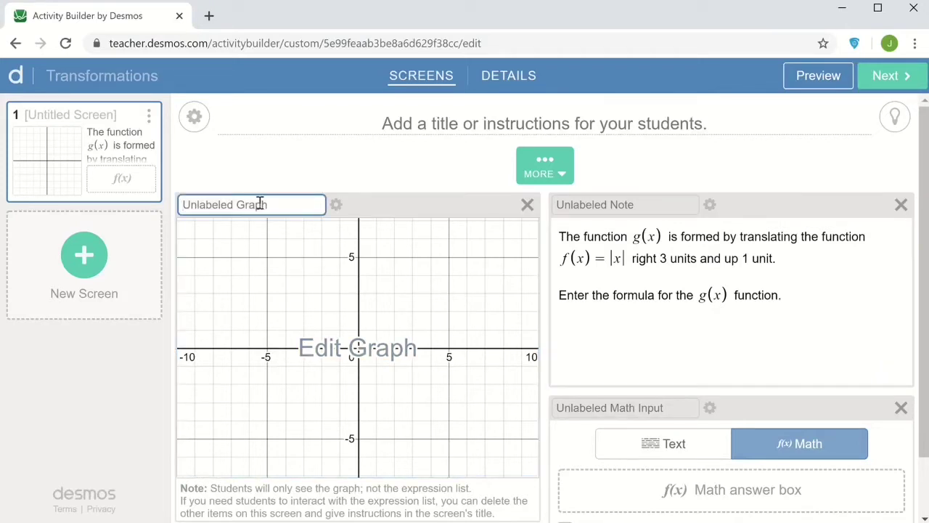
pyautogui.write('graph1')
pyautogui.click(612, 410)
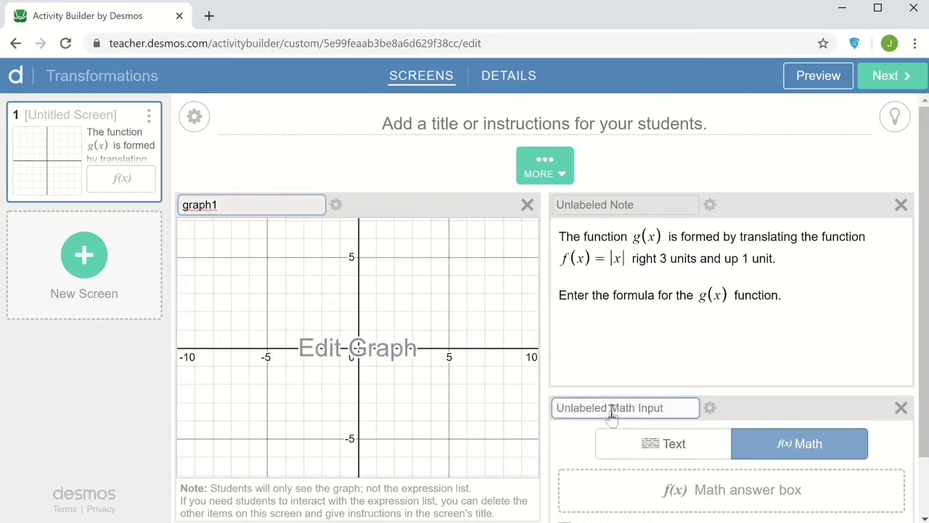
pyautogui.write('i')
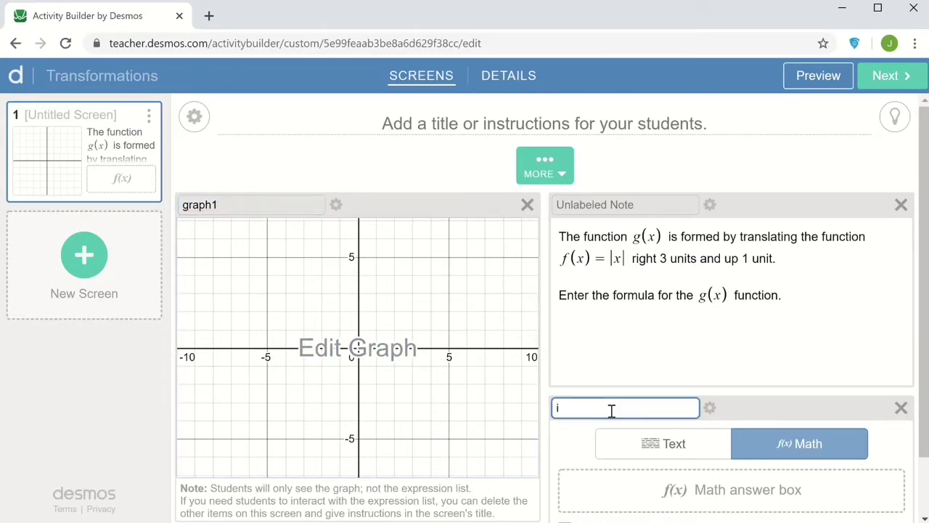
pyautogui.write('nput1')
# Step: Edit the graph to plot f(x) = |x| as a dashed red curve
pyautogui.click(307, 415)
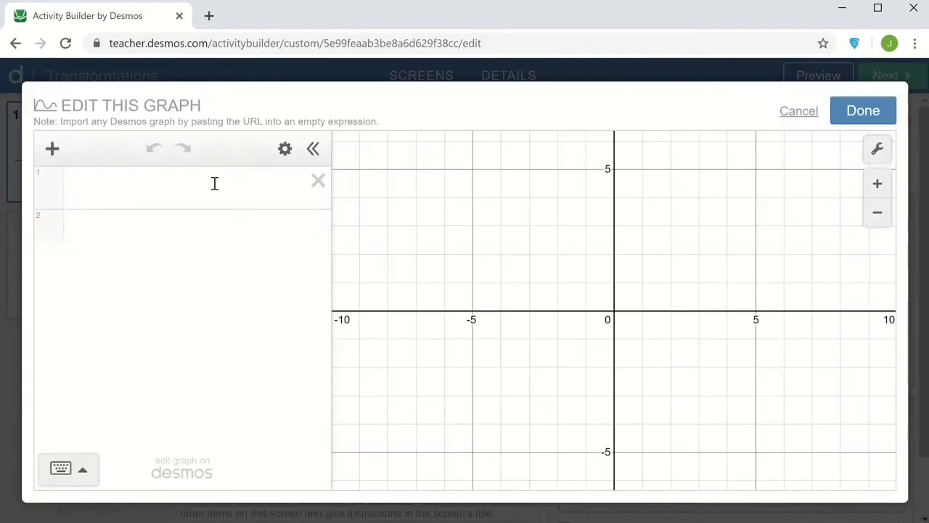
pyautogui.click(195, 188)
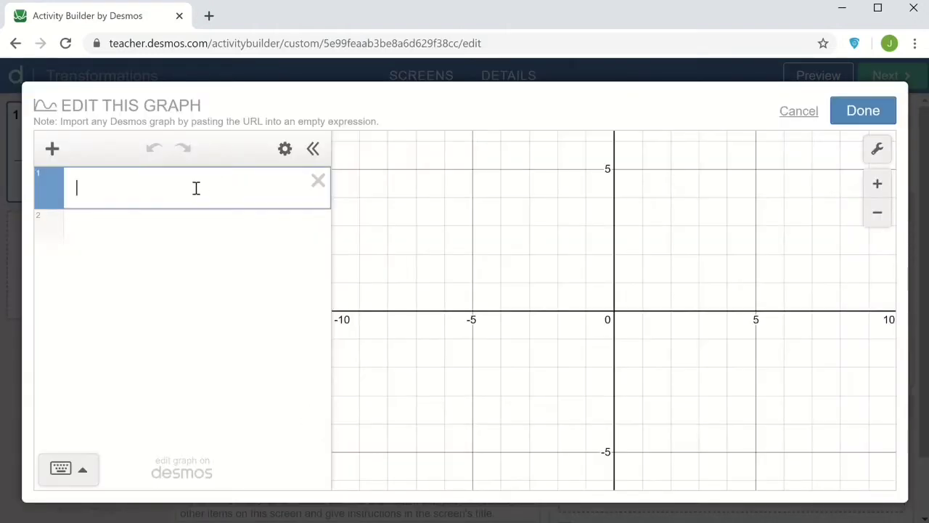
pyautogui.write('f')
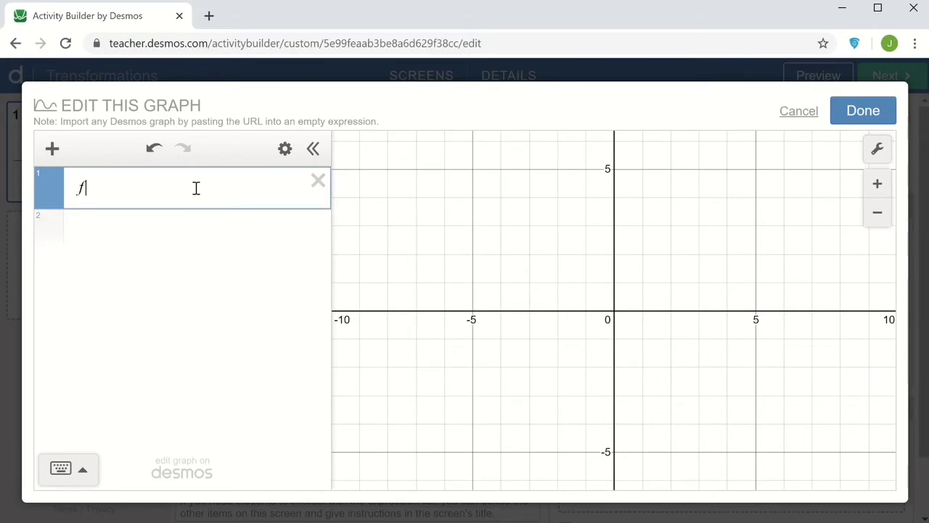
pyautogui.write('(x) = ')
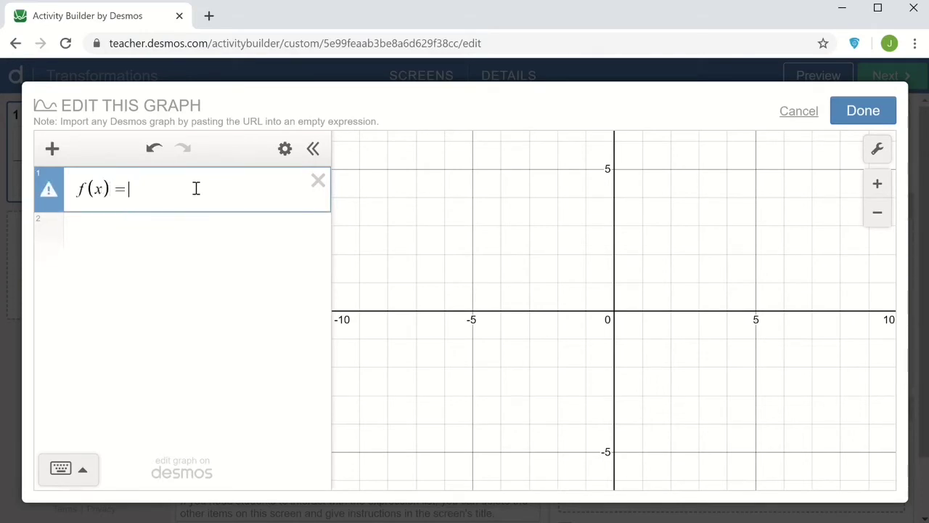
pyautogui.write('|x|')
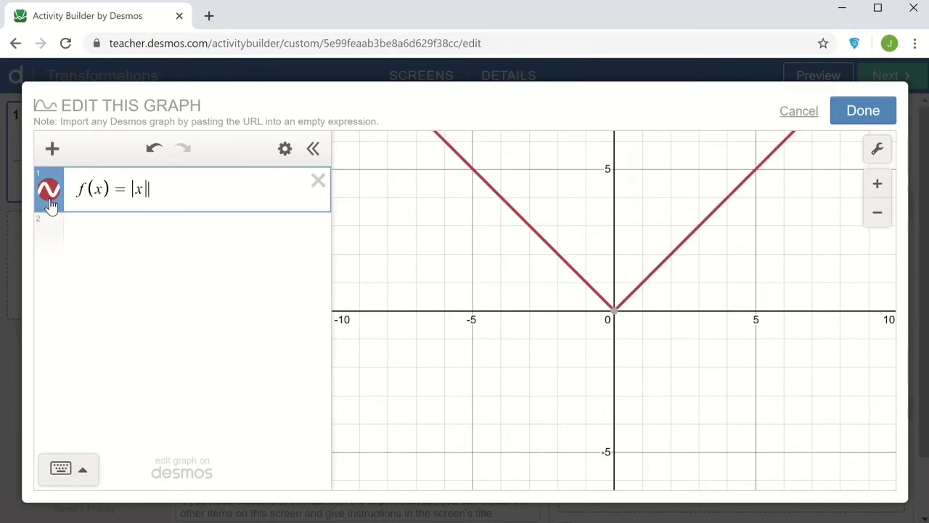
pyautogui.click(48, 190)
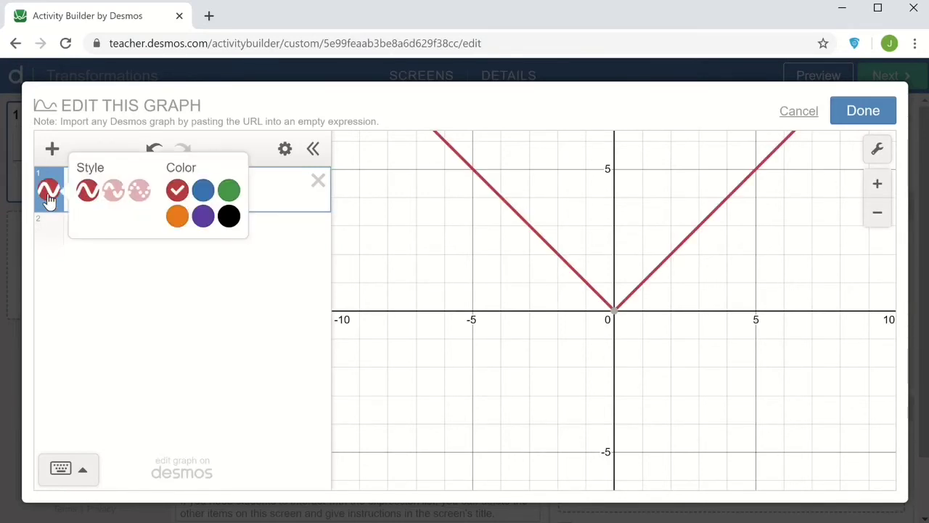
pyautogui.click(114, 192)
pyautogui.click(282, 190)
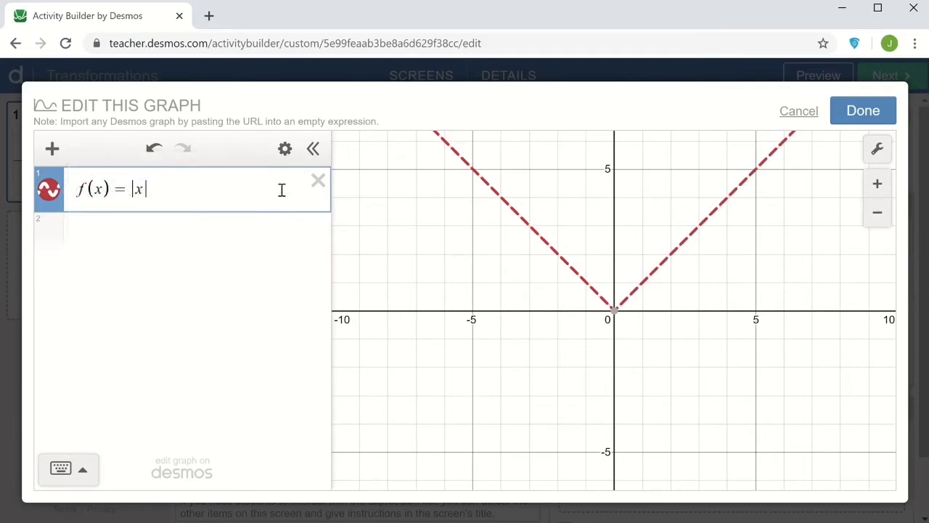
# Step: Add y = g(x) as the graph's second expression and save the graph edits
pyautogui.click(232, 225)
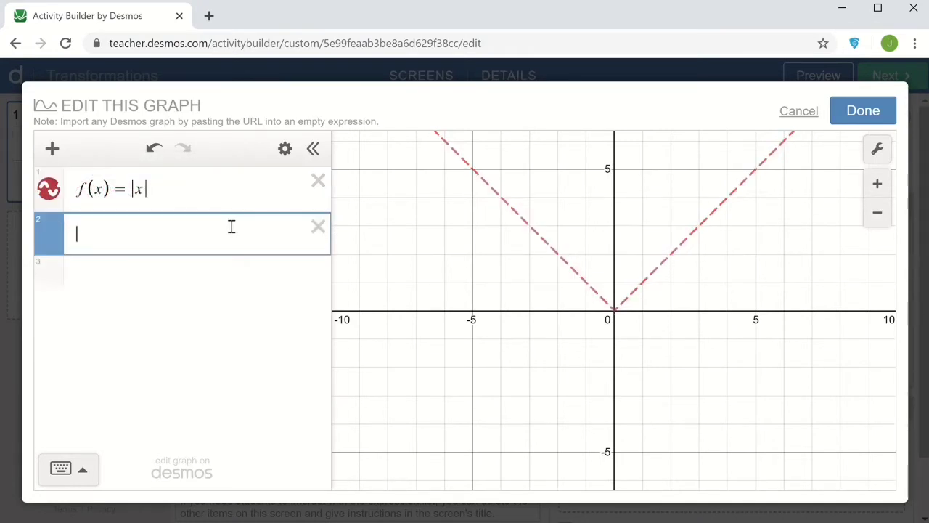
pyautogui.write('y=g(x)')
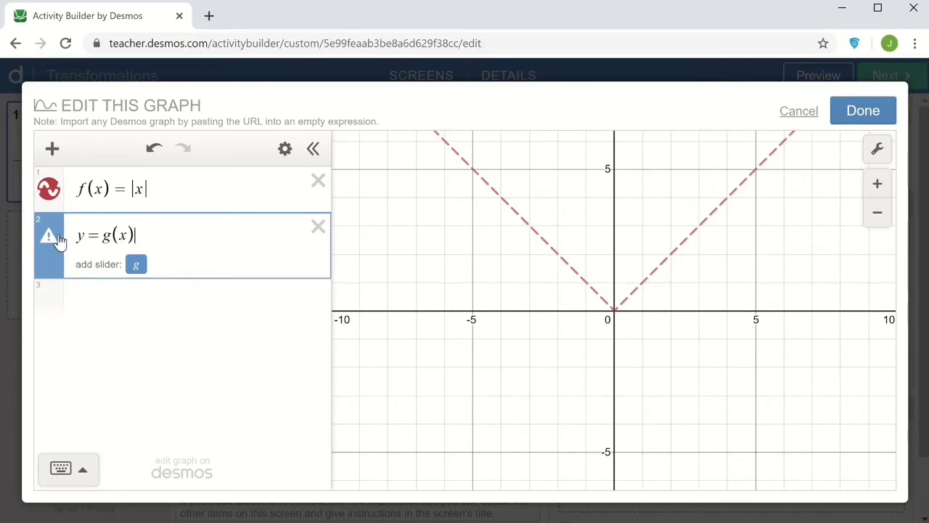
pyautogui.moveTo(52, 234)
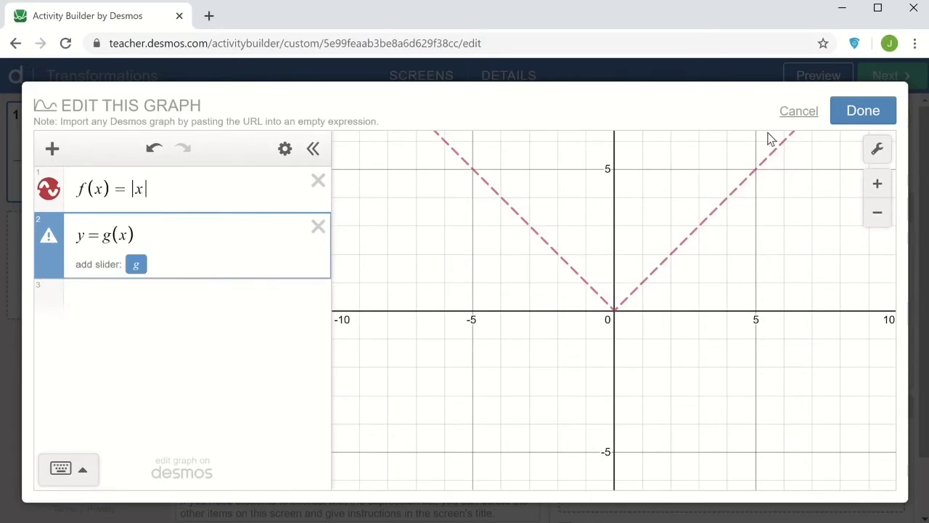
pyautogui.click(864, 113)
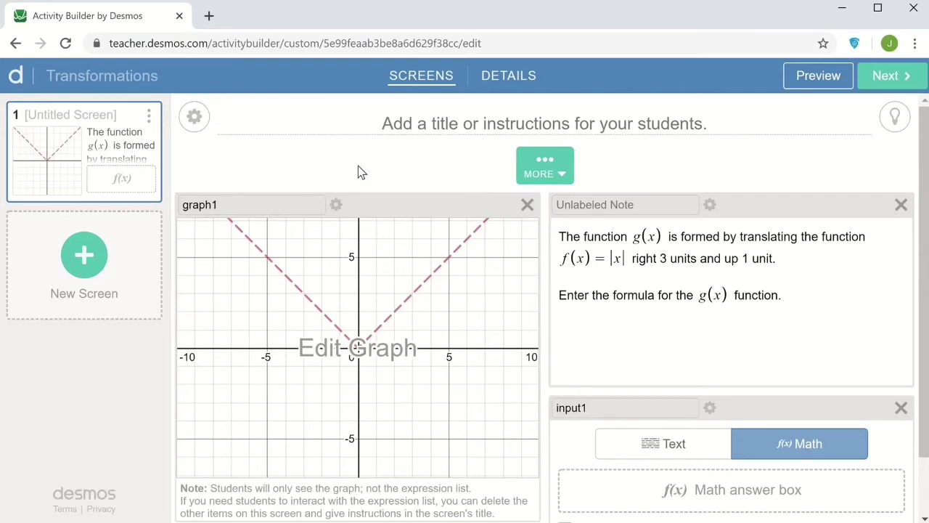
# Step: Start a script on the graph1 component with the sink function("g"):
pyautogui.click(336, 207)
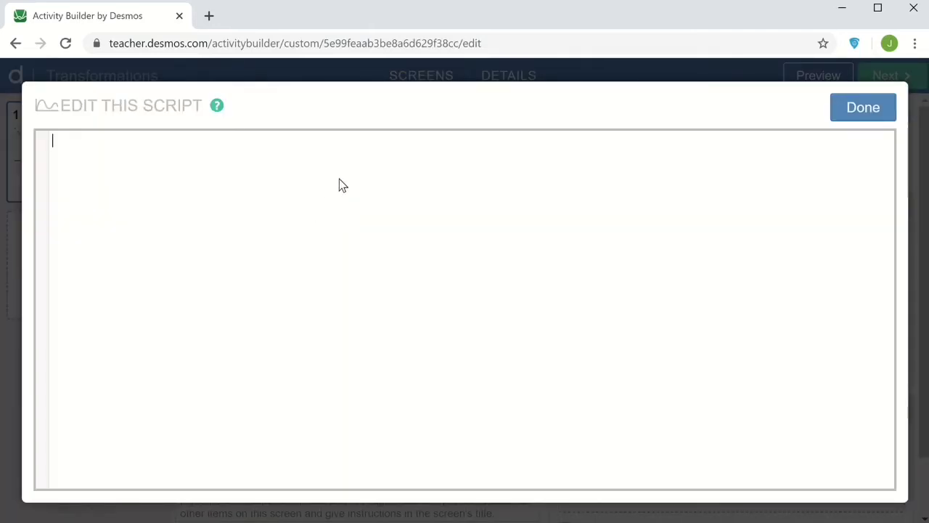
pyautogui.write('func')
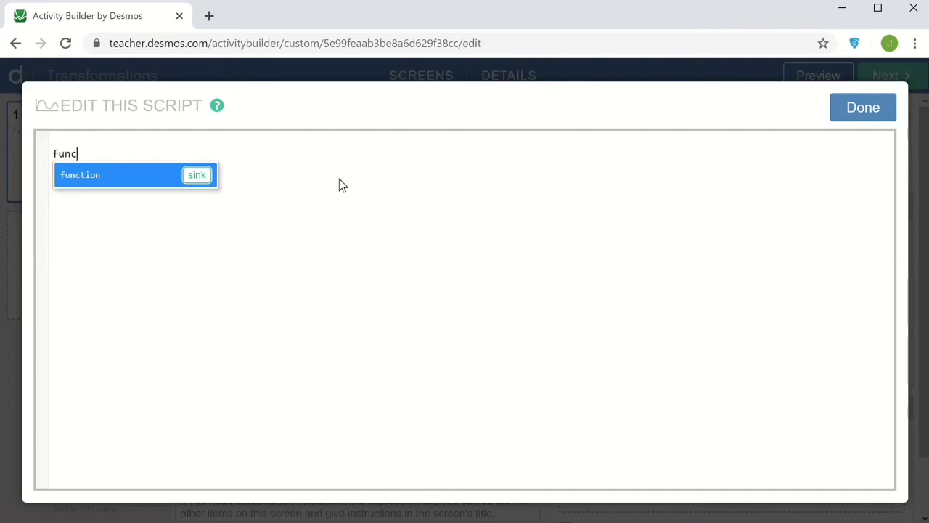
pyautogui.write('tion(')
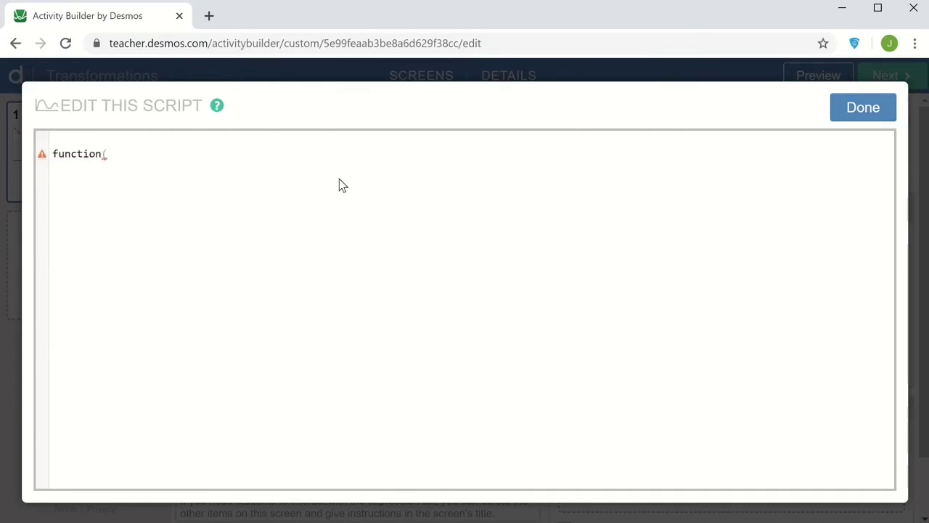
pyautogui.write('"g")')
pyautogui.write(';')
# Step: Define the g function in the script as simpleFunction(input1.latex) and save the script
pyautogui.write(' sim')
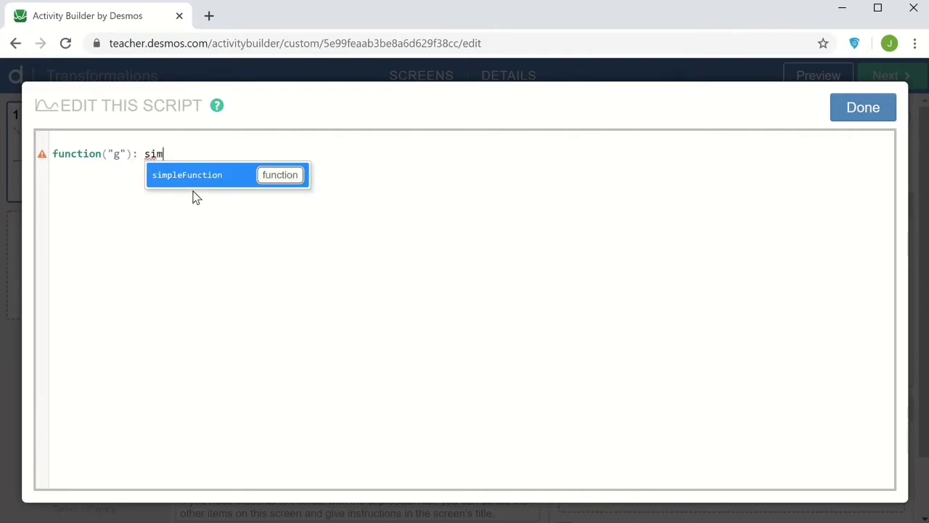
pyautogui.press('Tab')
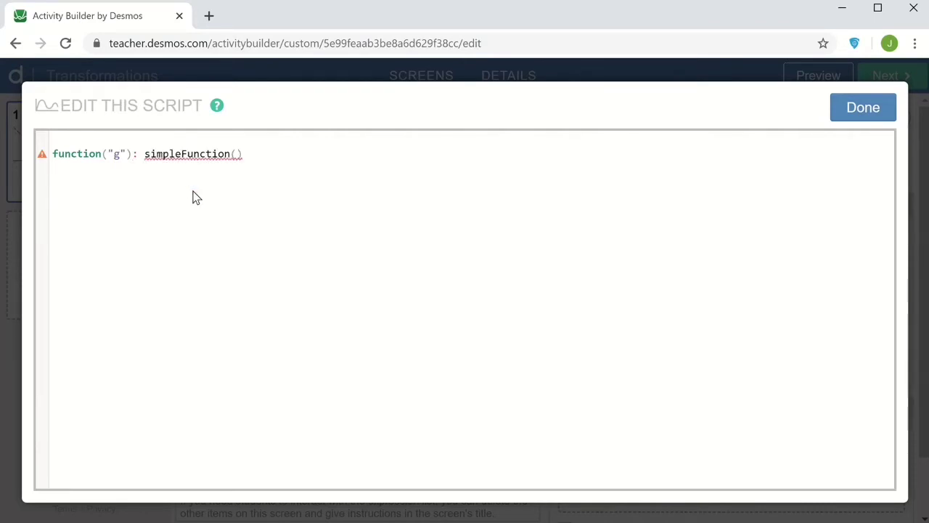
pyautogui.write('in')
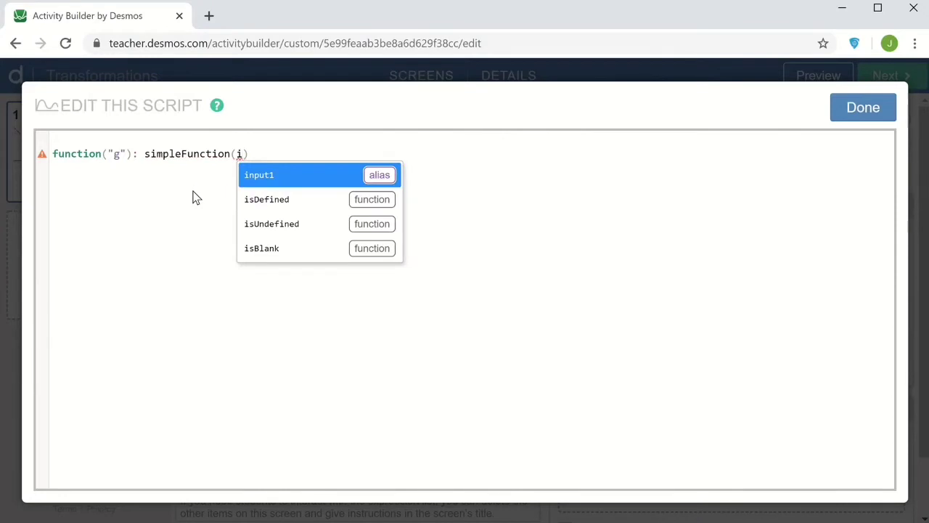
pyautogui.press('Tab')
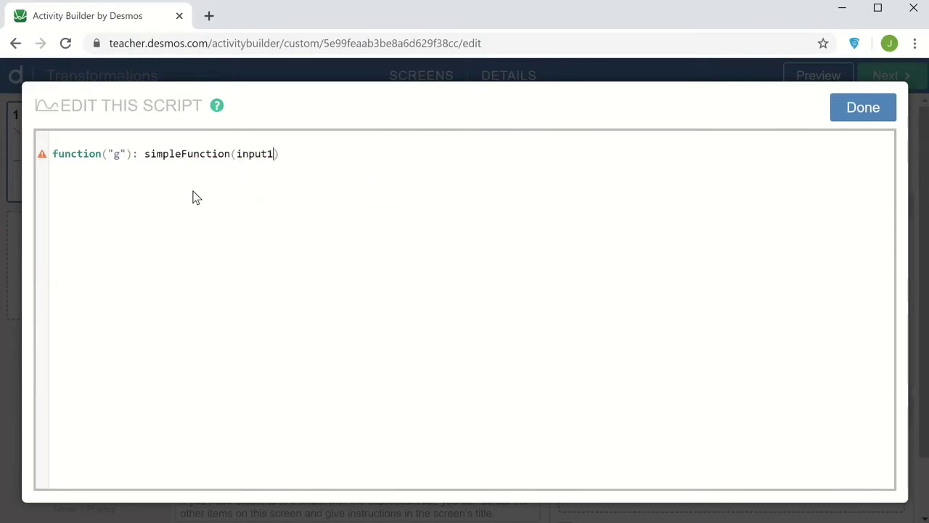
pyautogui.write('.lat')
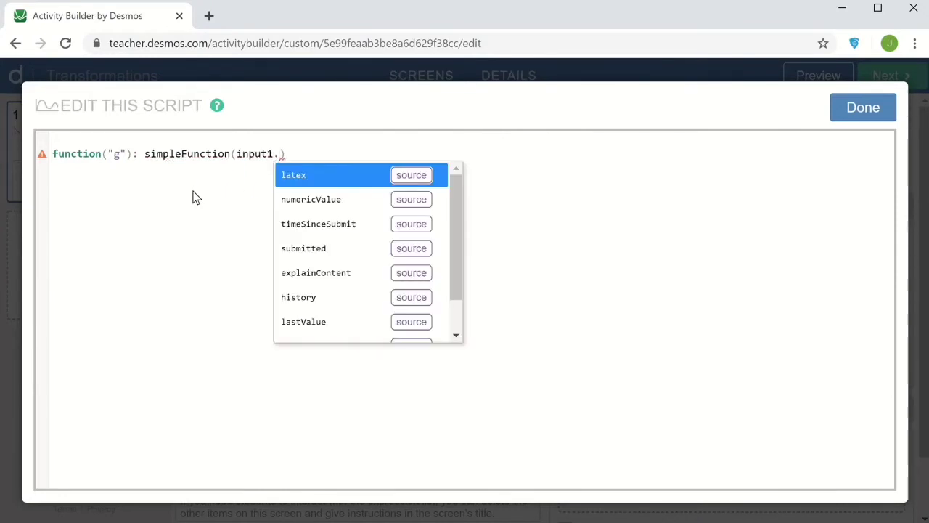
pyautogui.write('ex')
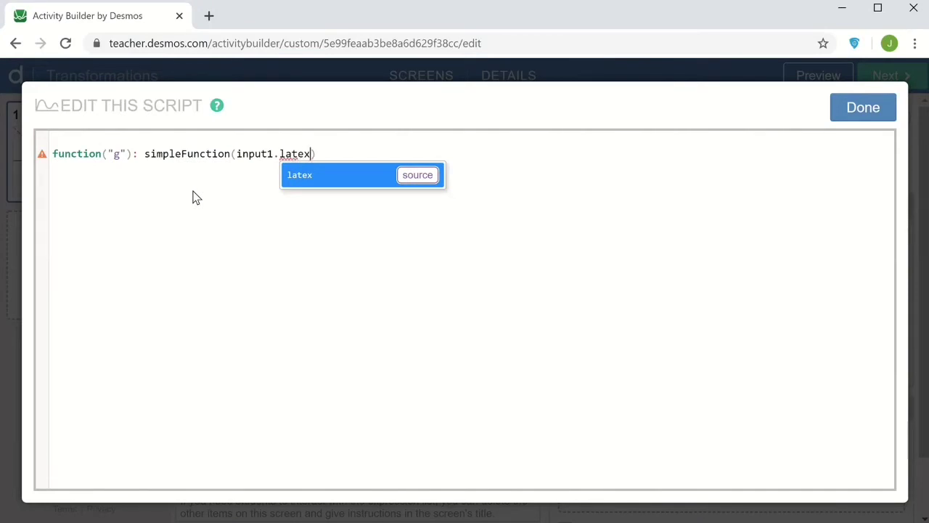
pyautogui.click(294, 247)
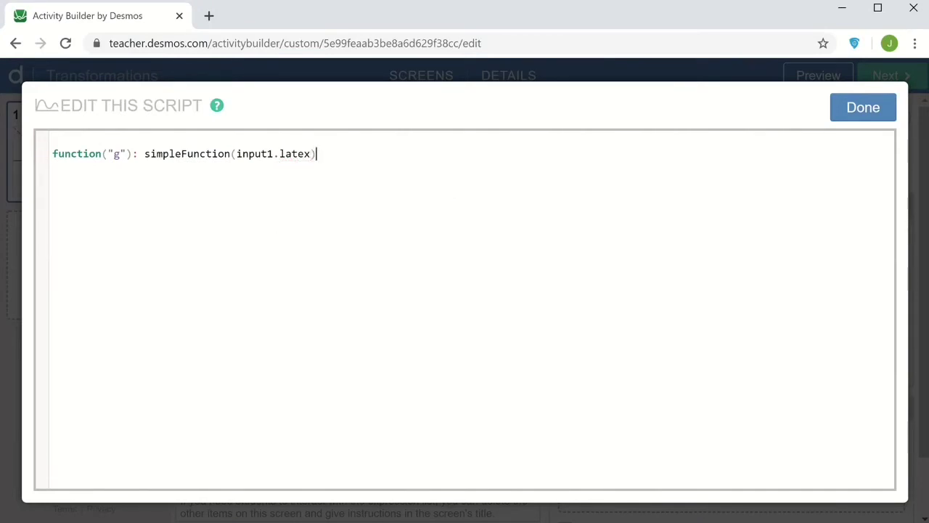
pyautogui.click(865, 109)
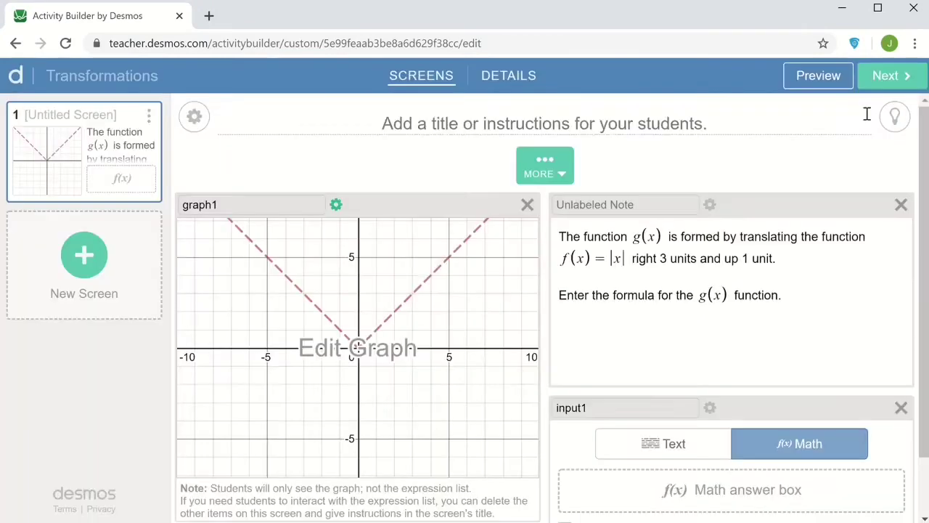
# Step: Test the student preview by entering g(x)=|x-3|+1 as the answer, and close the preview
pyautogui.click(816, 84)
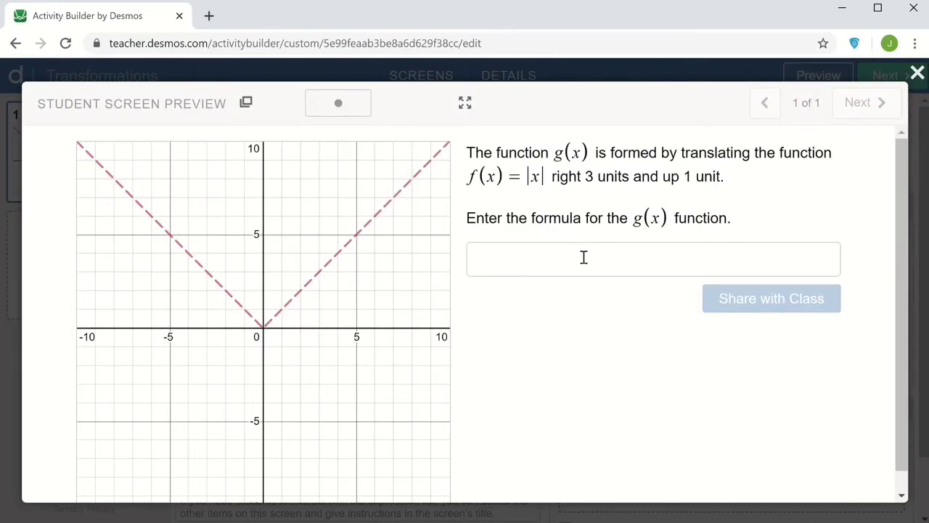
pyautogui.click(583, 257)
pyautogui.write('g')
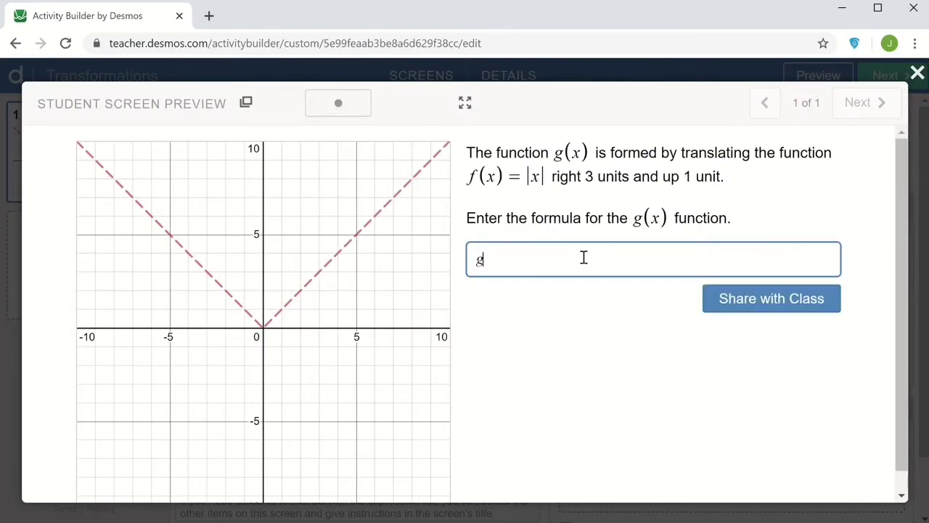
pyautogui.write('(x)=|x-3')
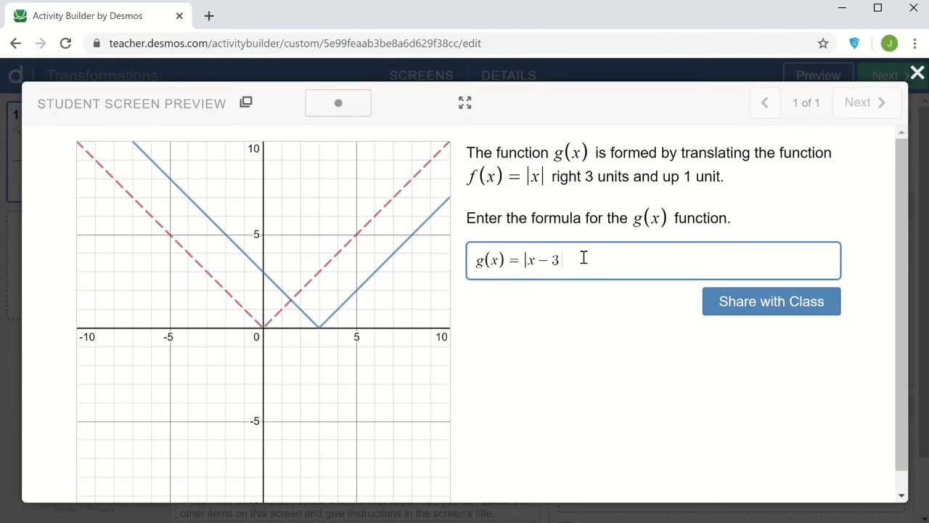
pyautogui.write('|')
pyautogui.write('+ 1')
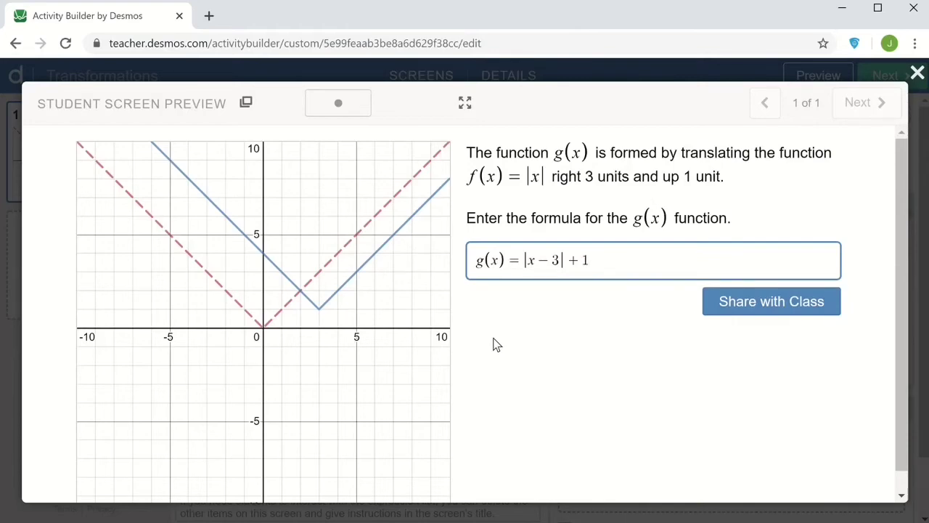
pyautogui.click(917, 73)
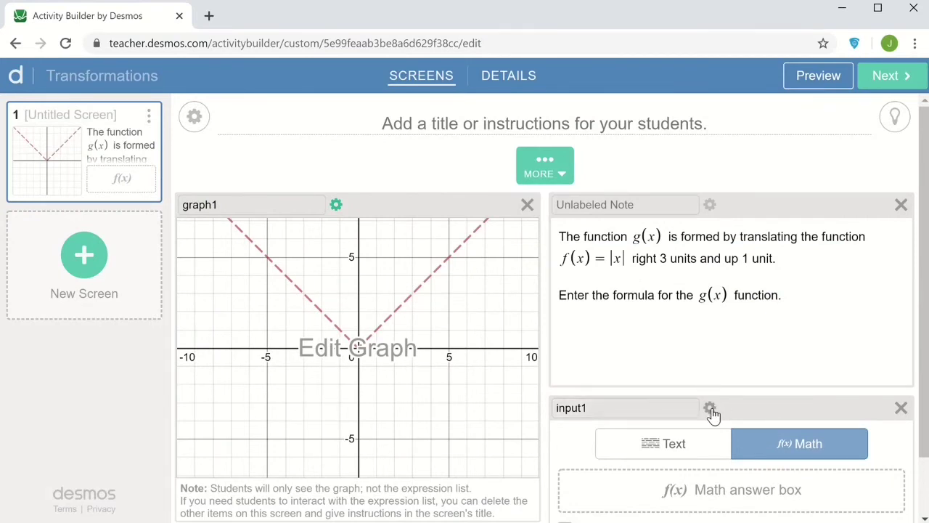
# Step: Add the script initialLatex: "g(x)=" to the input1 component and check it in the student preview
pyautogui.click(711, 409)
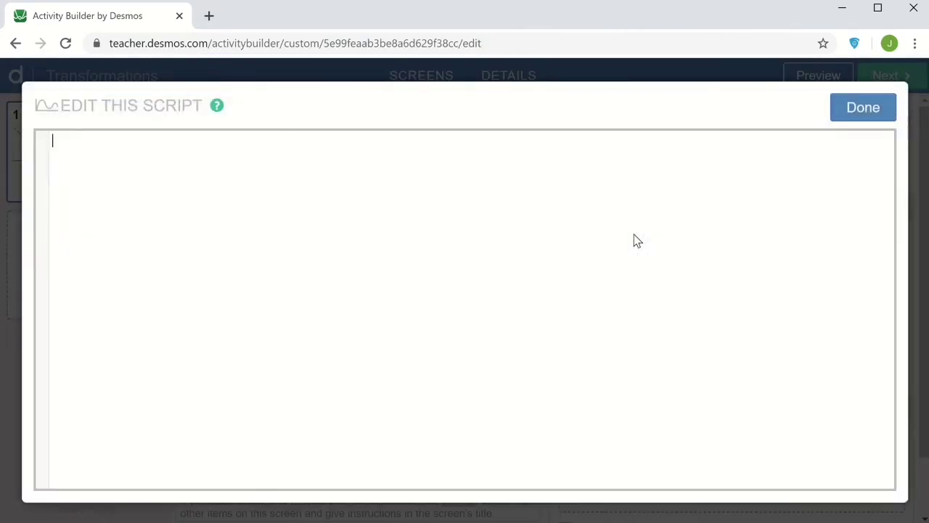
pyautogui.write('in')
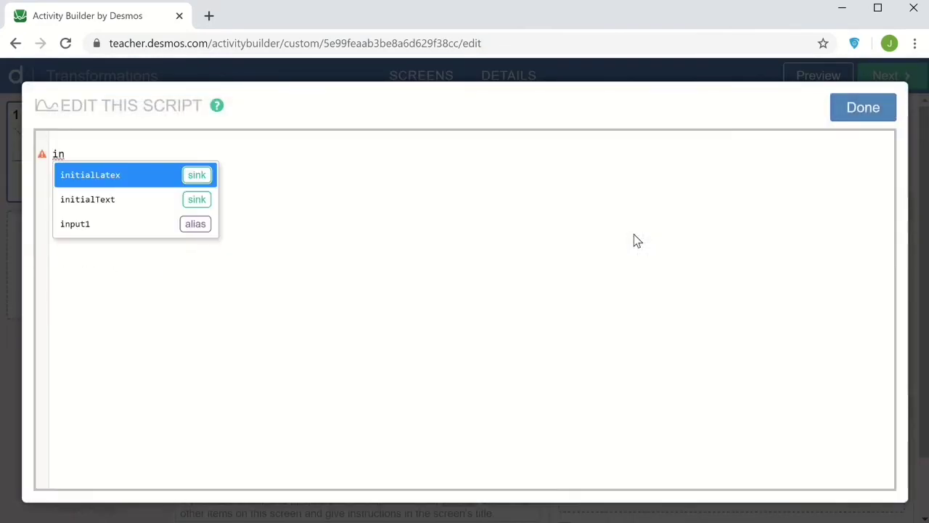
pyautogui.click(129, 171)
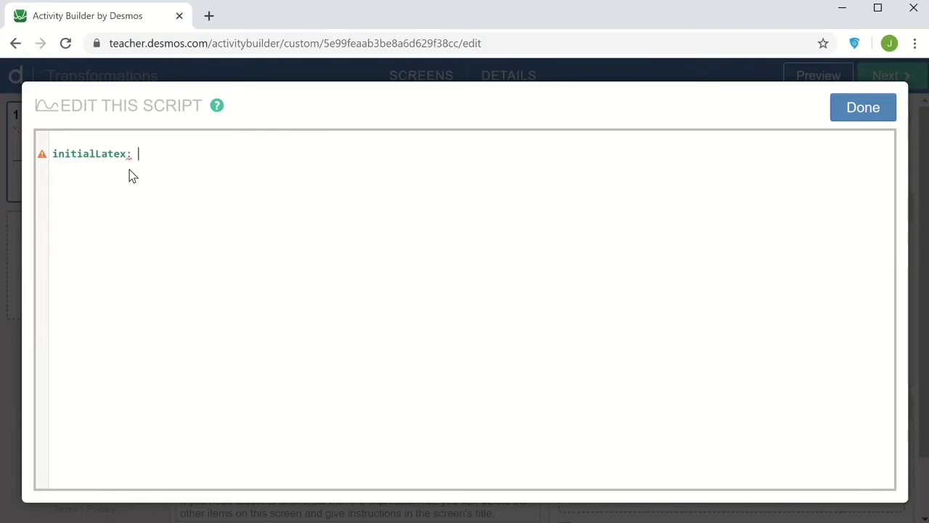
pyautogui.write('"g(x)')
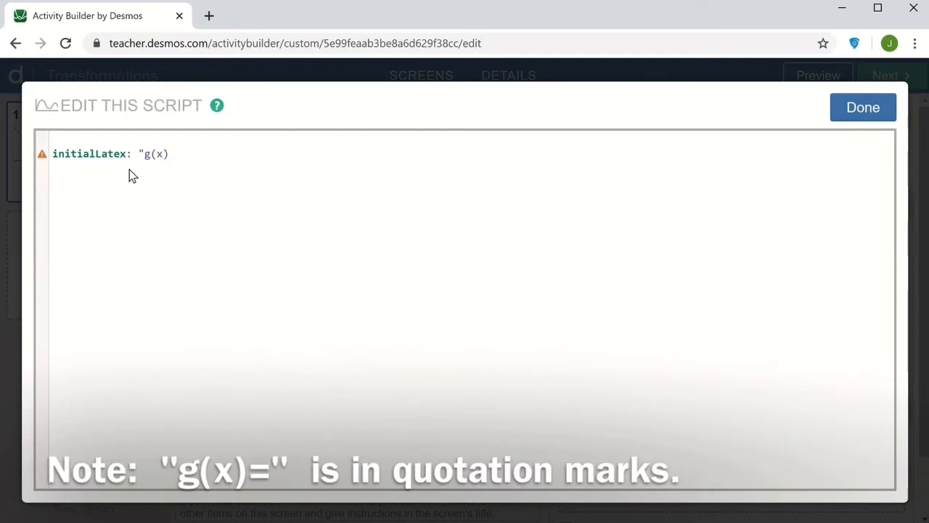
pyautogui.write('=')
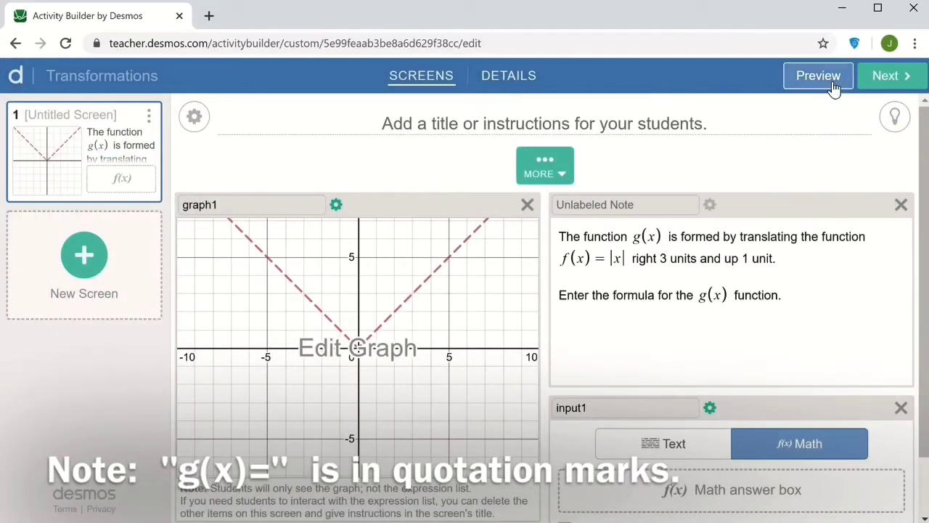
pyautogui.click(833, 84)
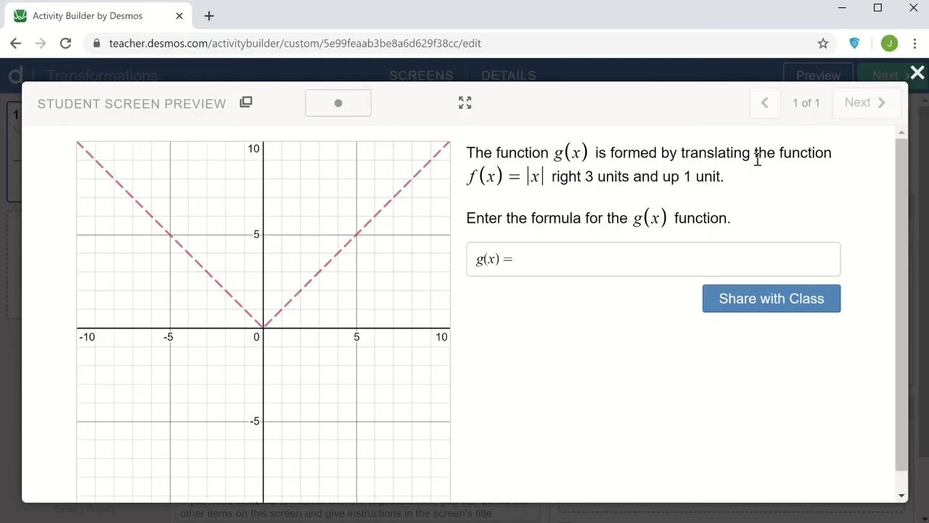
pyautogui.click(917, 74)
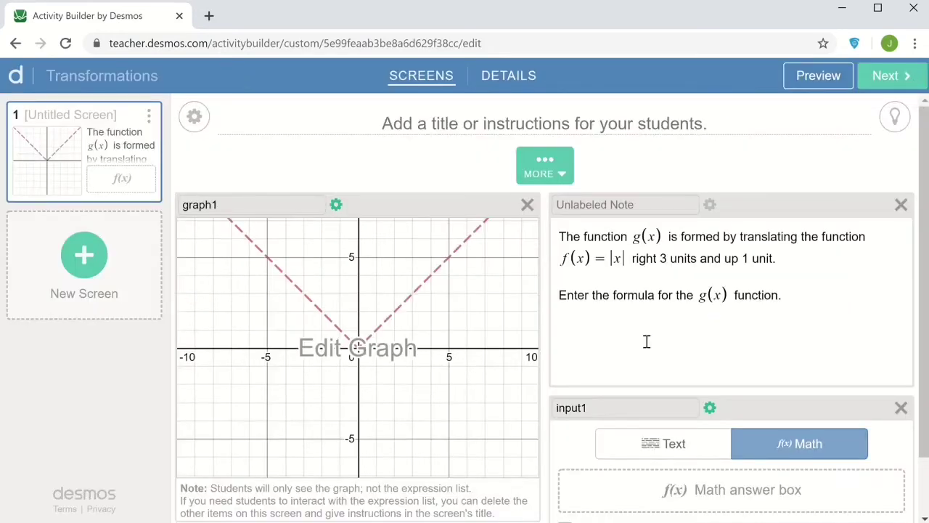
# Step: Change input1's initialLatex string to "g\\left(x\\right)=", save the script and preview the student screen
pyautogui.click(710, 409)
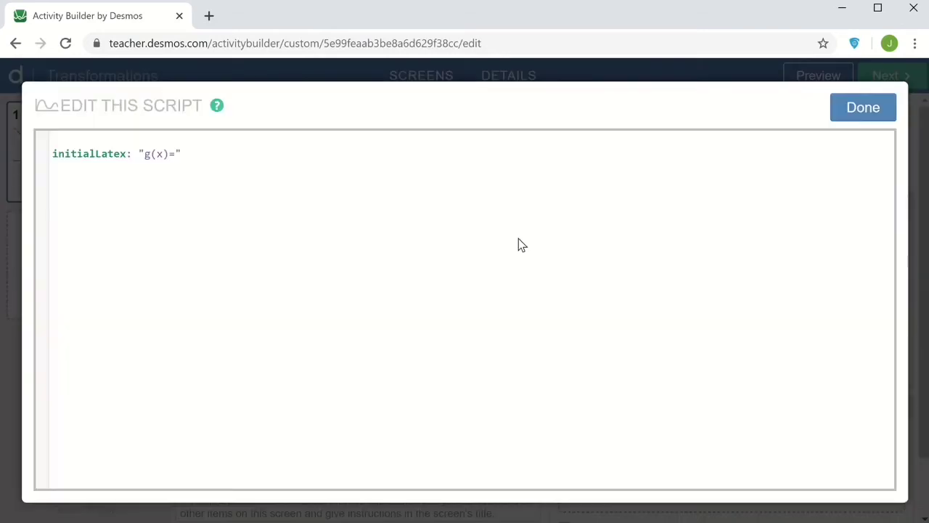
pyautogui.click(149, 154)
pyautogui.write('\\\\left(x\\\\rig')
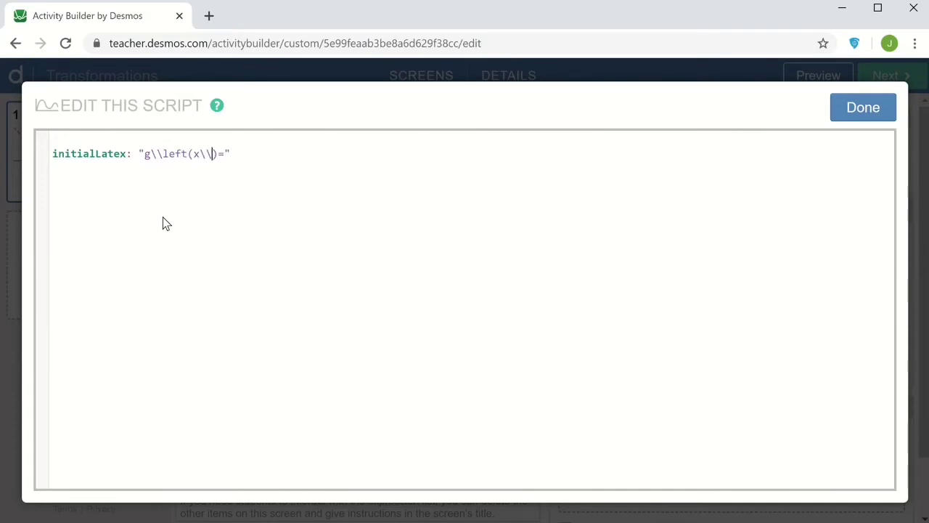
pyautogui.write('ht')
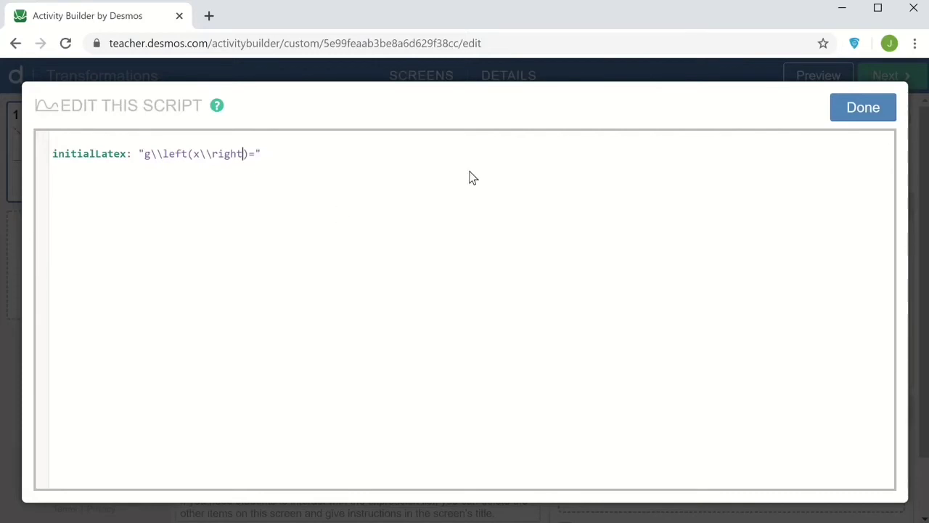
pyautogui.click(874, 111)
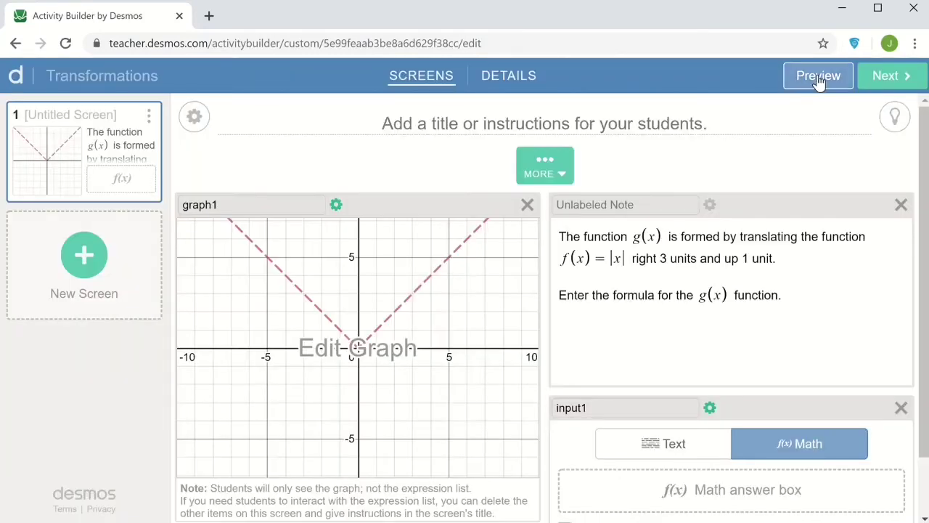
pyautogui.click(818, 78)
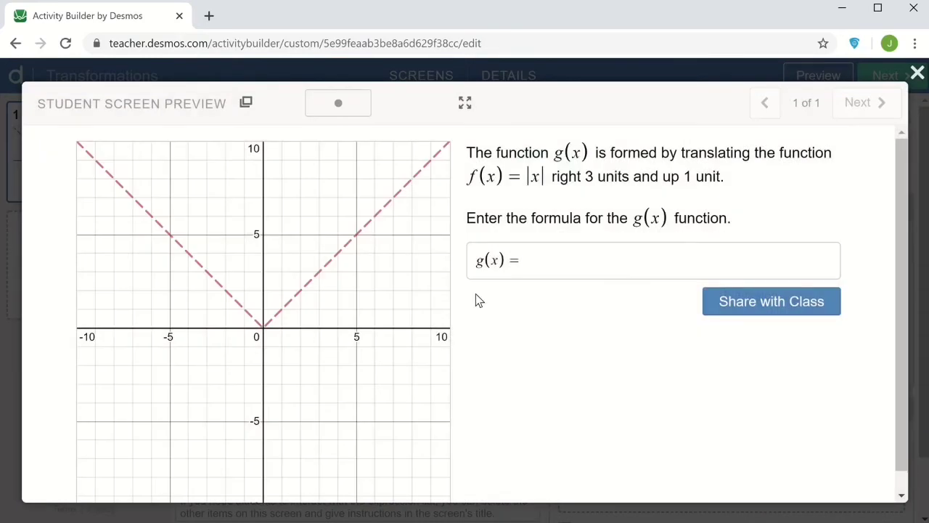